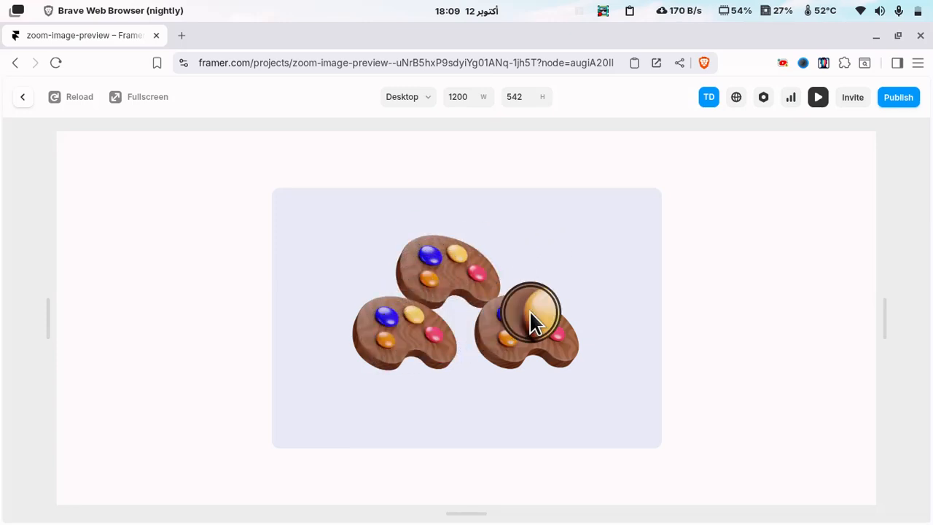
- Switch the ImageZoomHover component's zoom mode to Scale and preview the hover zoom on the image
key("Escape")
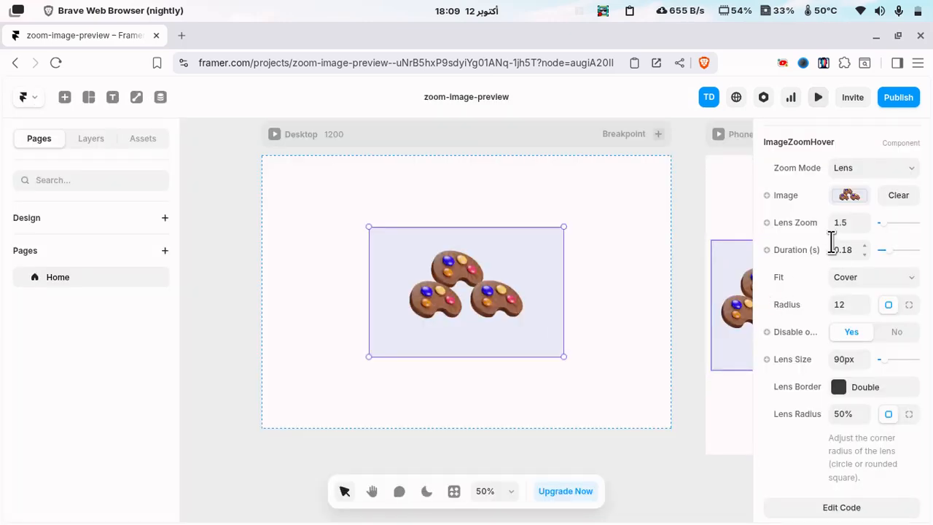
left_click(869, 171)
left_click(880, 188)
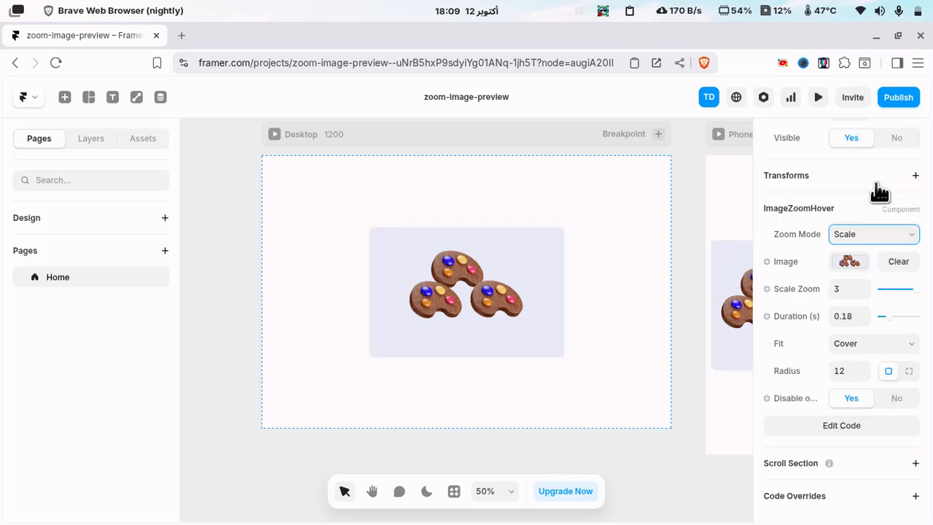
left_click(870, 238)
left_click(869, 266)
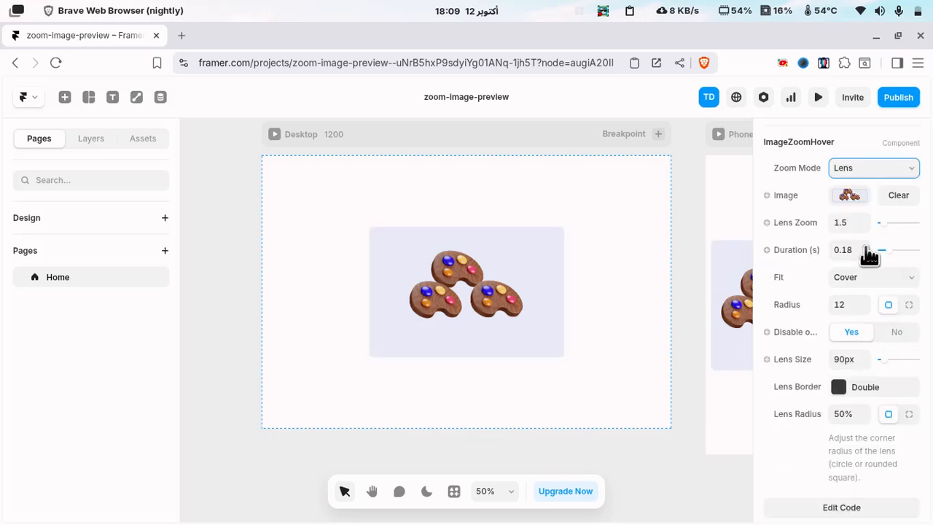
left_click(868, 173)
left_click(866, 187)
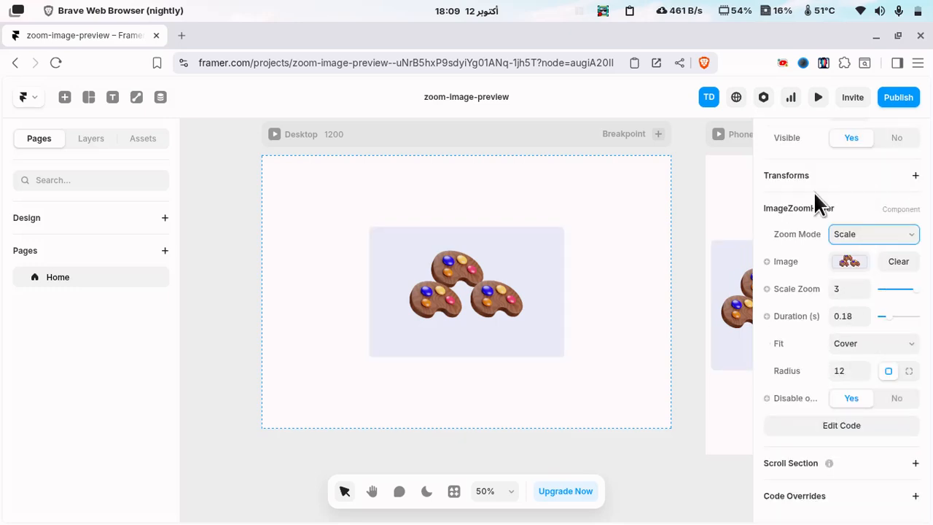
left_click(814, 101)
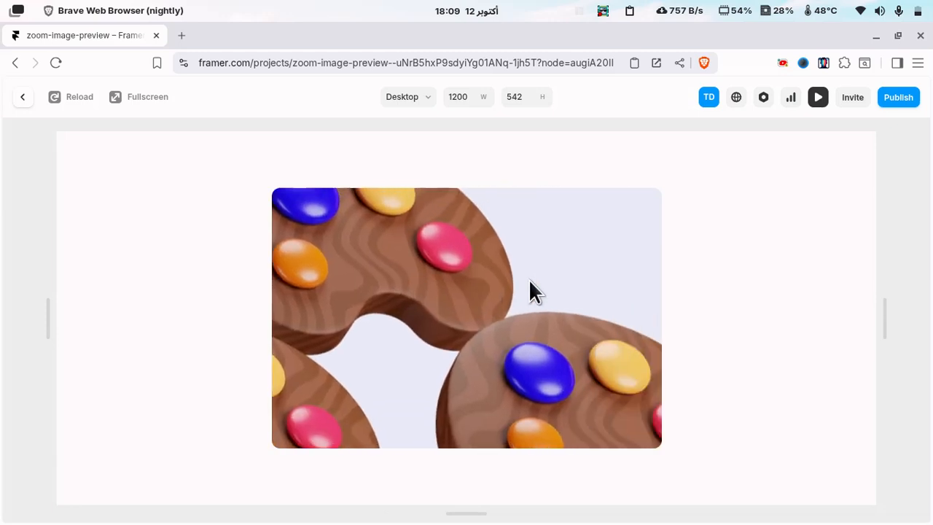
key("Escape")
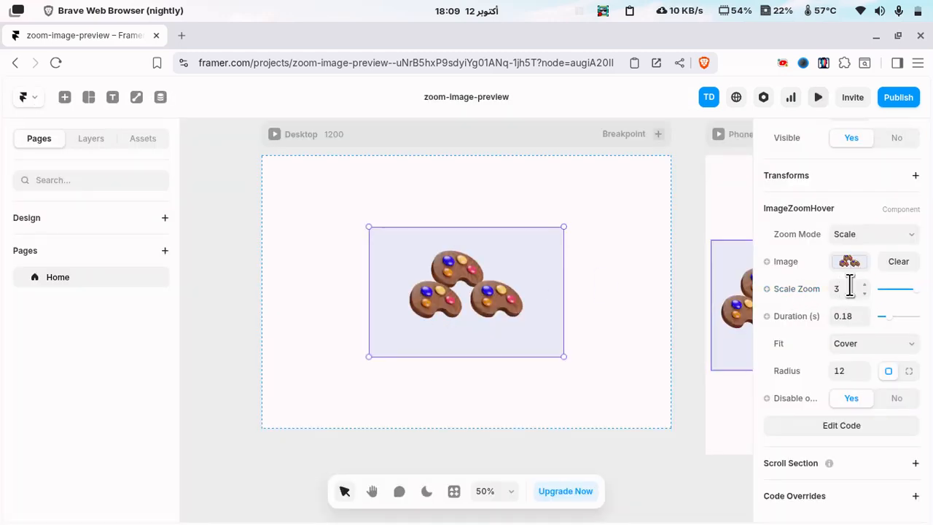
- Try the Contain and Fill fit options on the image and return the fit to Cover
left_click(853, 347)
left_click(852, 378)
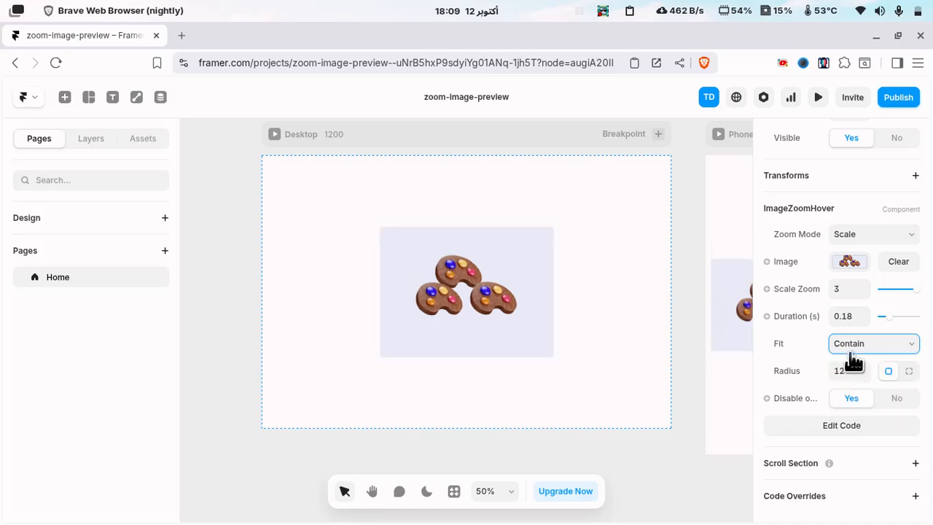
left_click(852, 345)
left_click(860, 379)
left_click(853, 348)
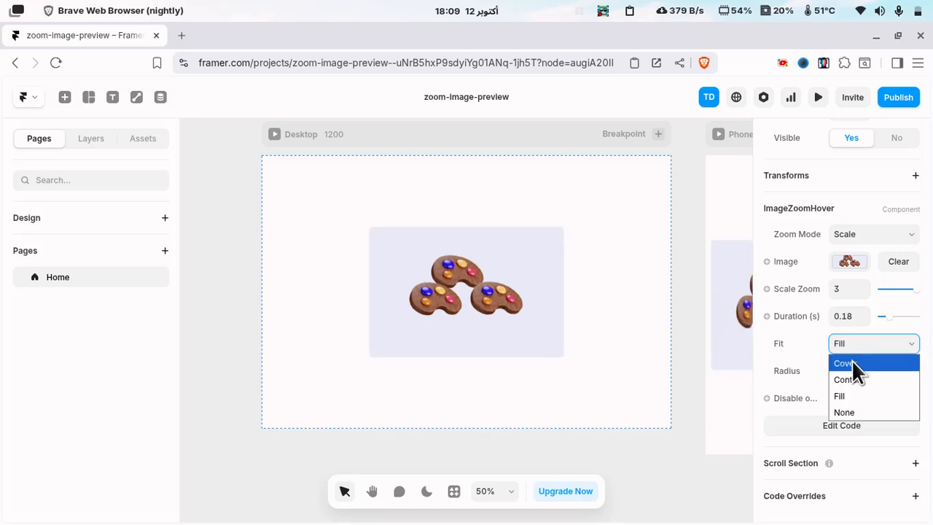
left_click(838, 360)
- Try corner radii of 45 and 400 on the image component and set the radius to 40
left_click(843, 371)
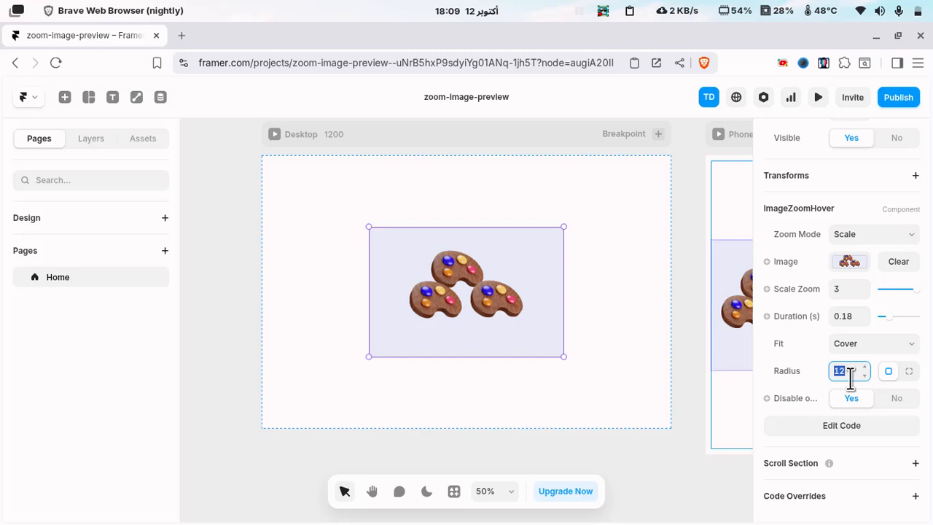
key("Return")
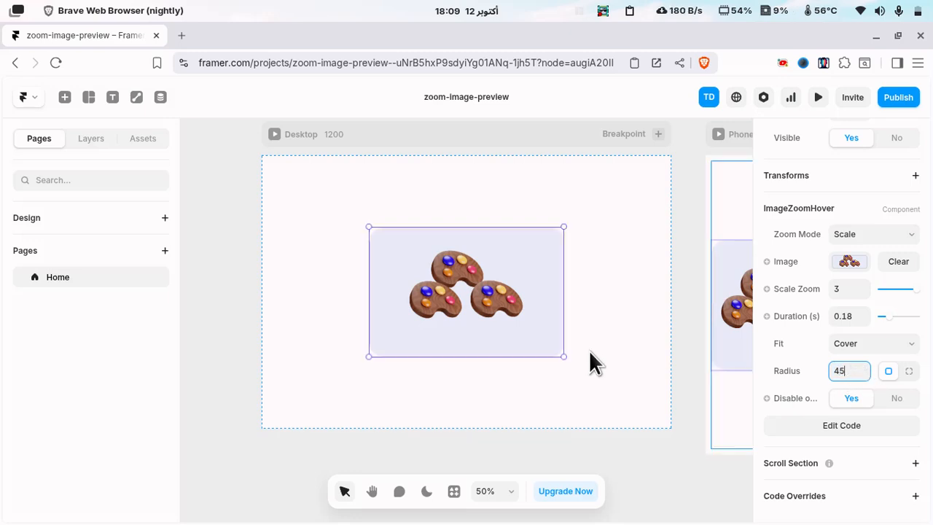
left_click_drag(842, 371, 869, 398)
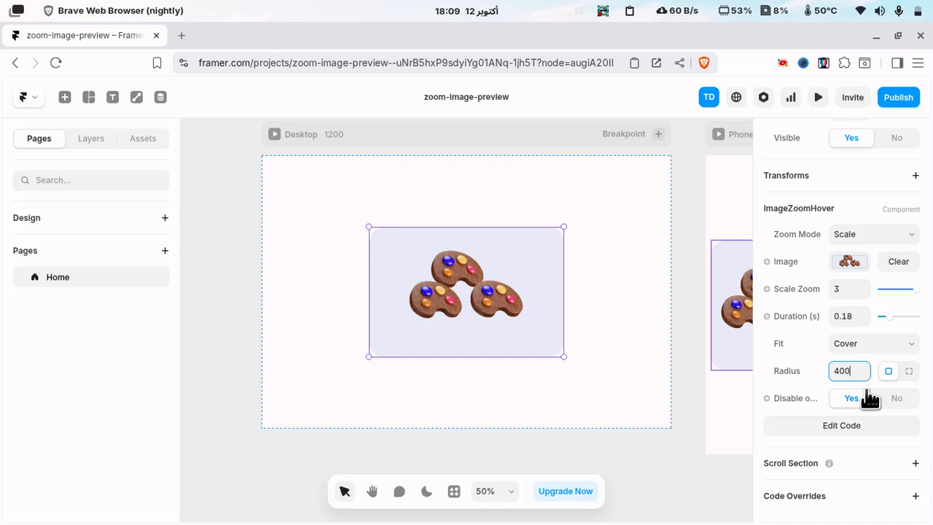
key("Return")
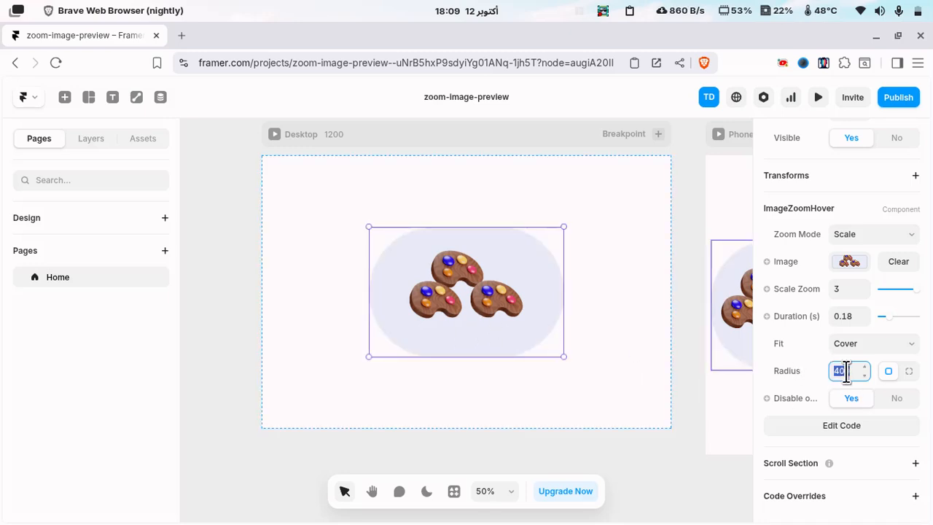
key("Return")
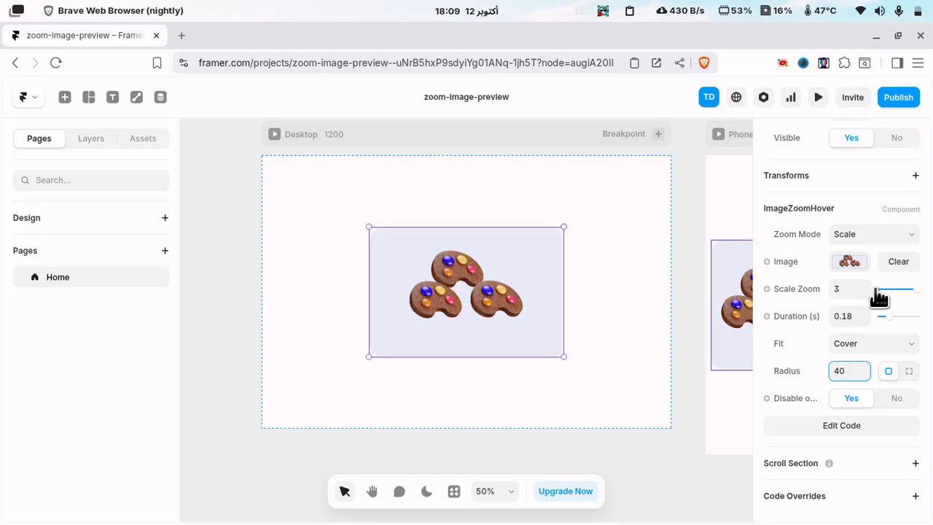
- Test the hover effect in preview with Scale Zoom set to 1, 1.65 and 3
left_click_drag(886, 290, 865, 291)
left_click(817, 98)
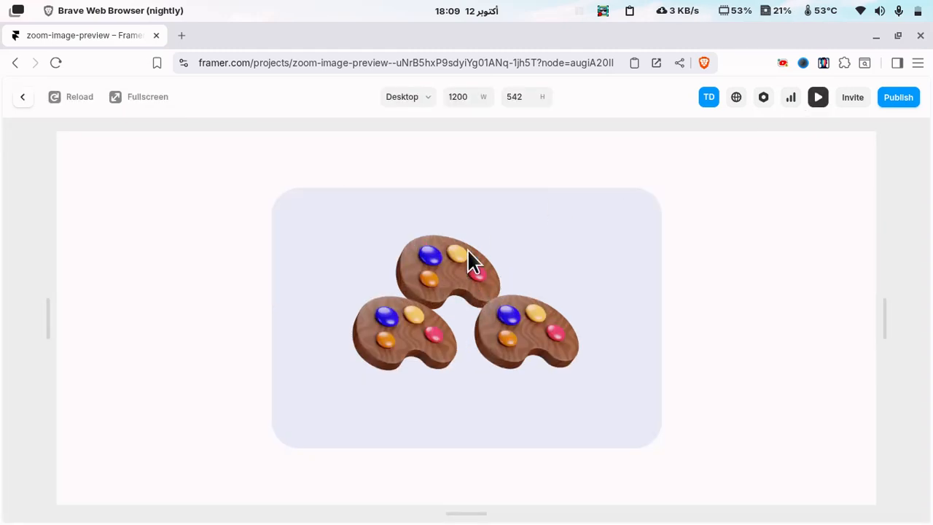
left_click(818, 105)
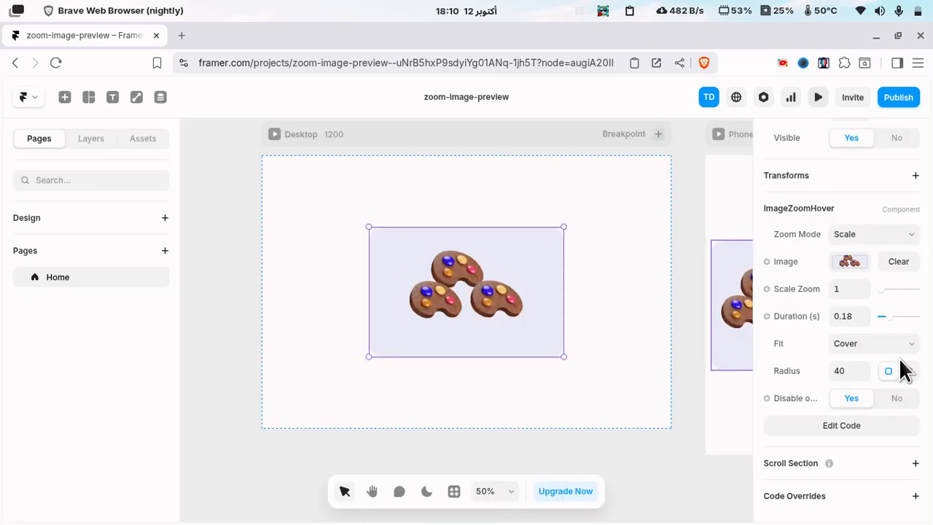
left_click(893, 289)
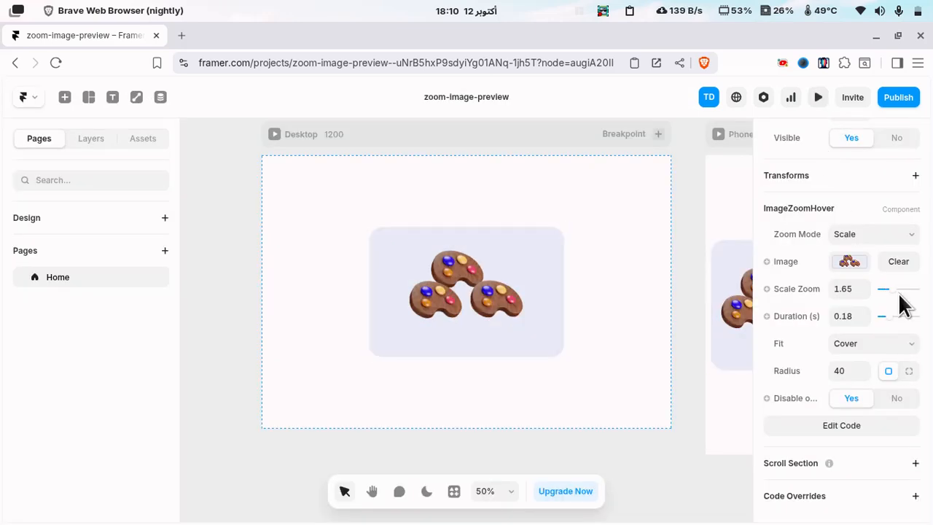
left_click(822, 101)
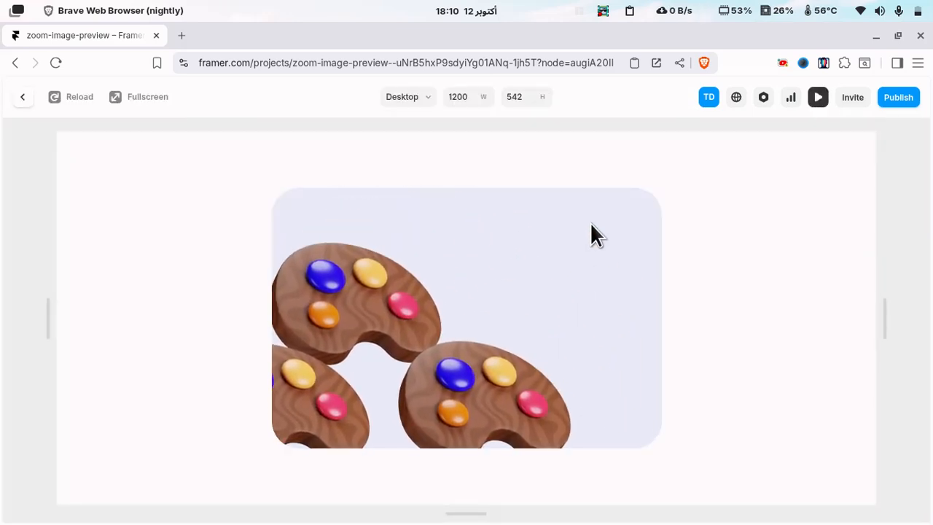
key("Escape")
left_click_drag(890, 290, 925, 295)
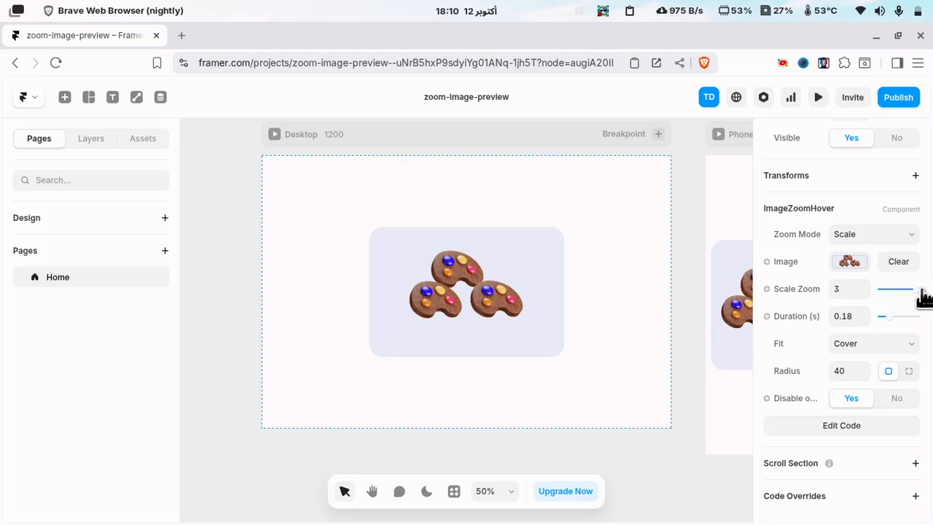
left_click(819, 102)
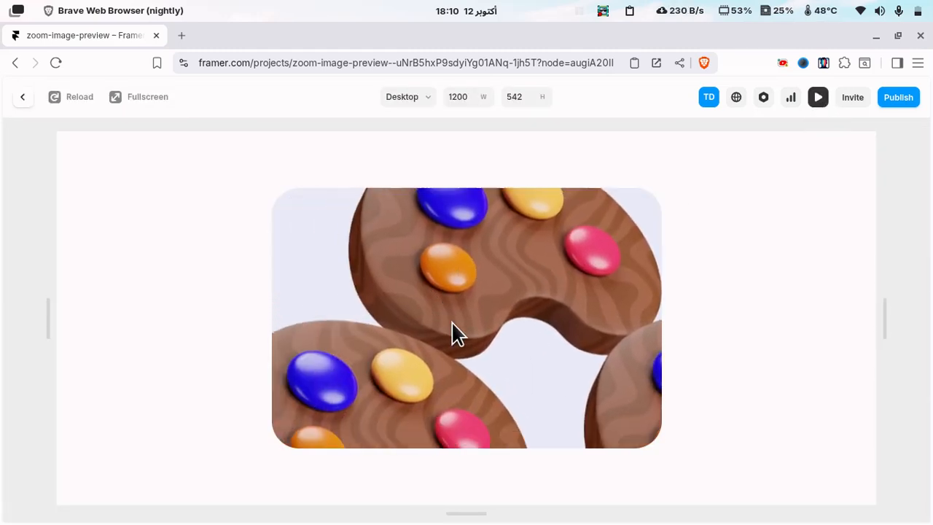
key("Escape")
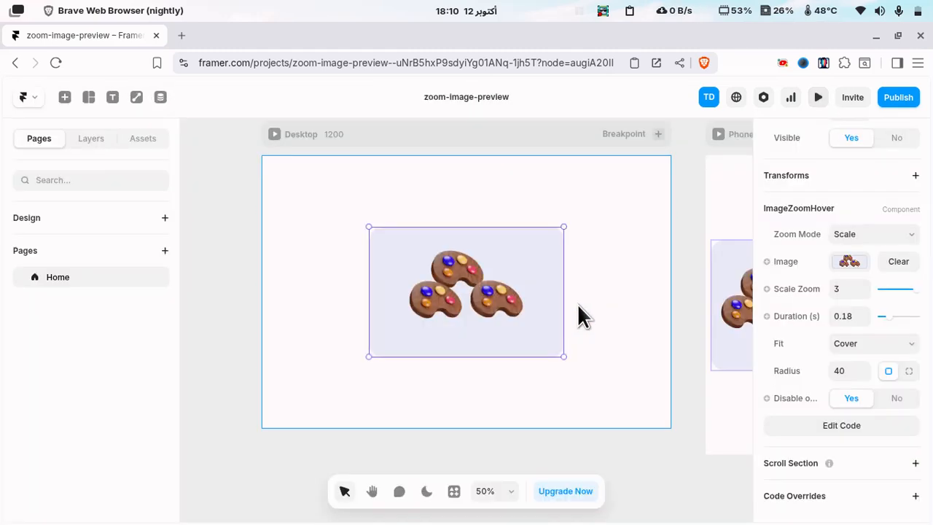
- Set the component's zoom mode to Lens and preview the magnifying lens over the image
left_click(874, 236)
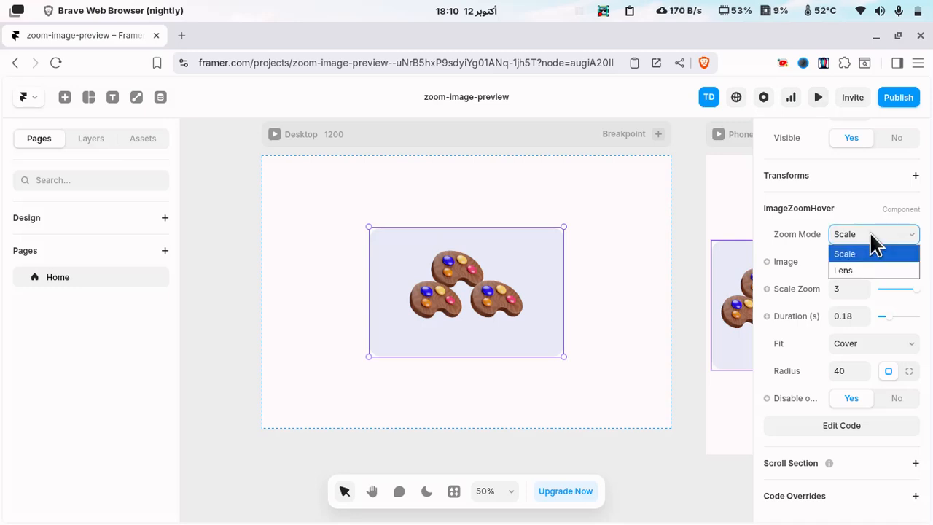
left_click(854, 269)
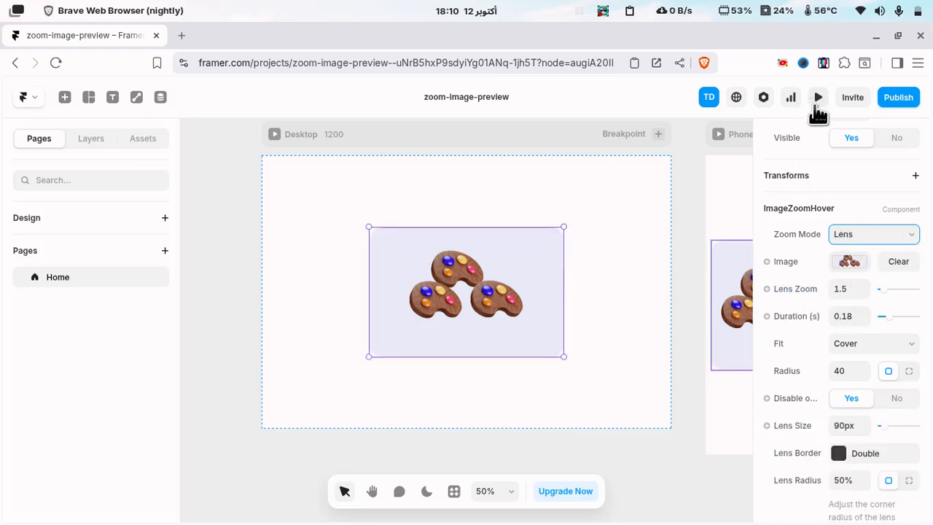
left_click(819, 106)
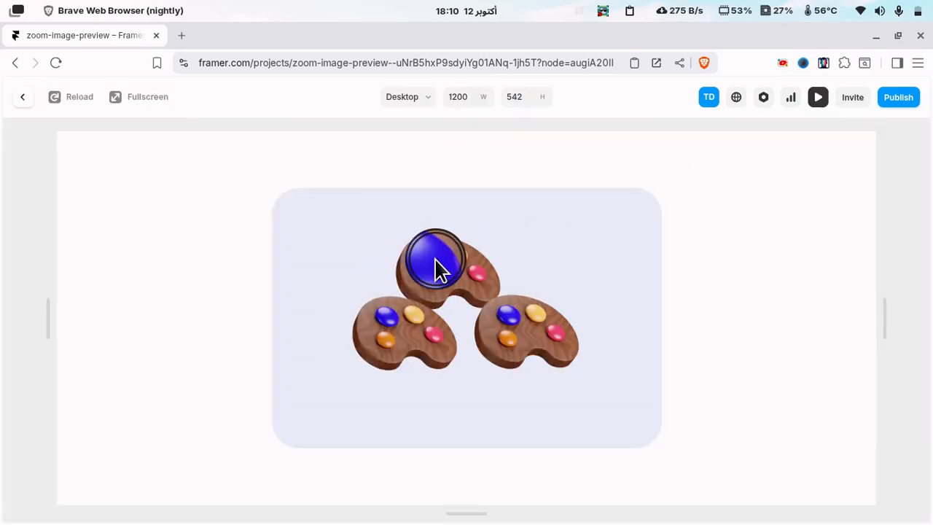
key("Escape")
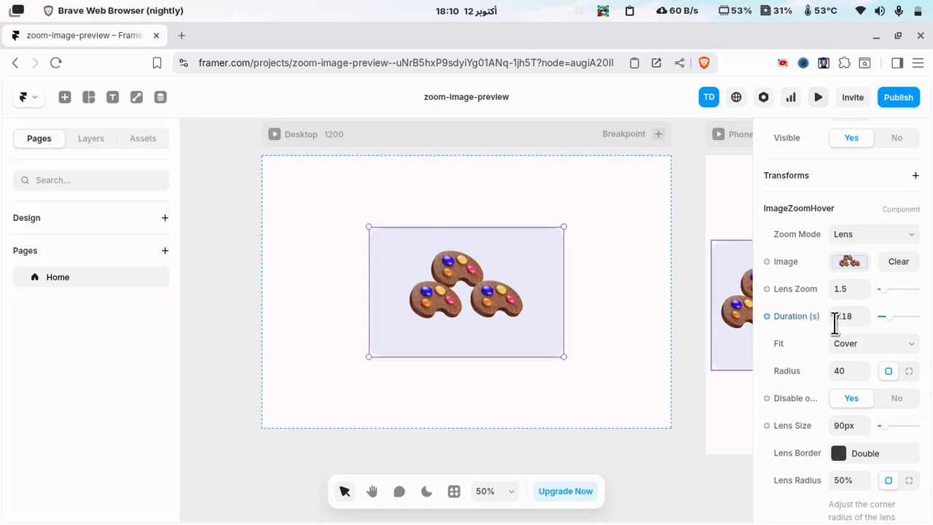
- Raise the Lens Zoom to 7 and preview the lens over the image
left_click_drag(892, 295, 927, 297)
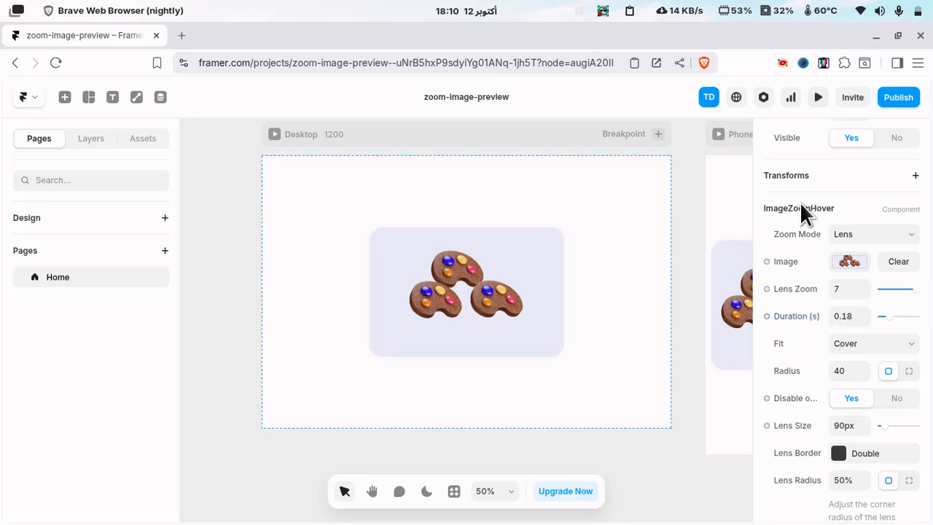
left_click(818, 98)
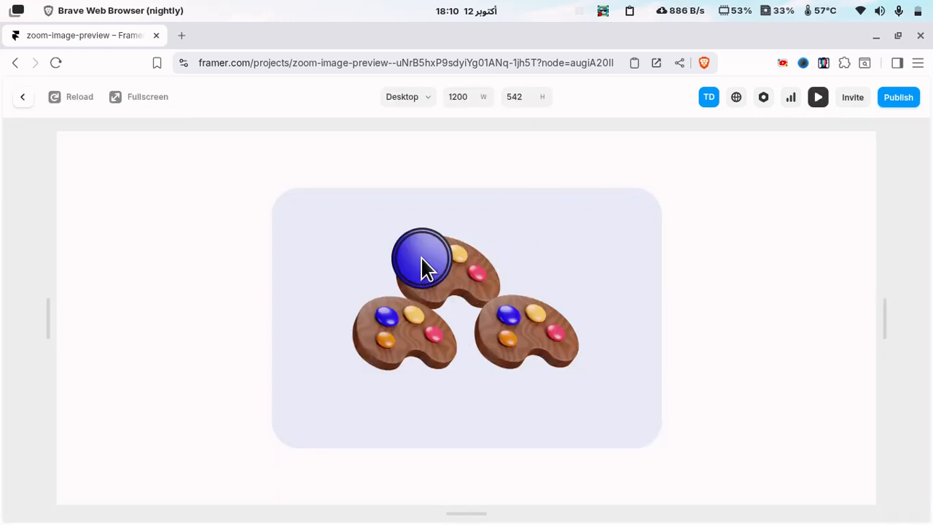
key("Escape")
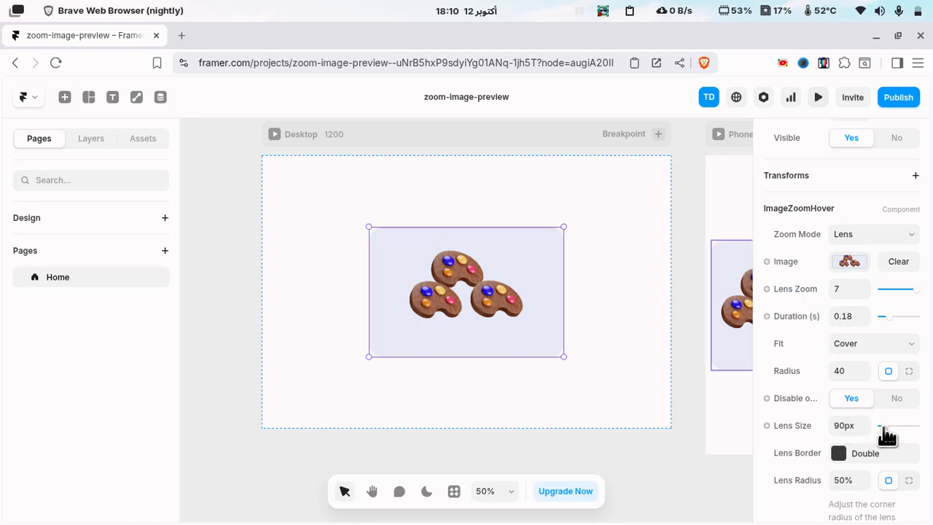
- Enlarge the Lens Size to 214px and preview the bigger lens over the image
left_click_drag(881, 427, 898, 433)
left_click(817, 99)
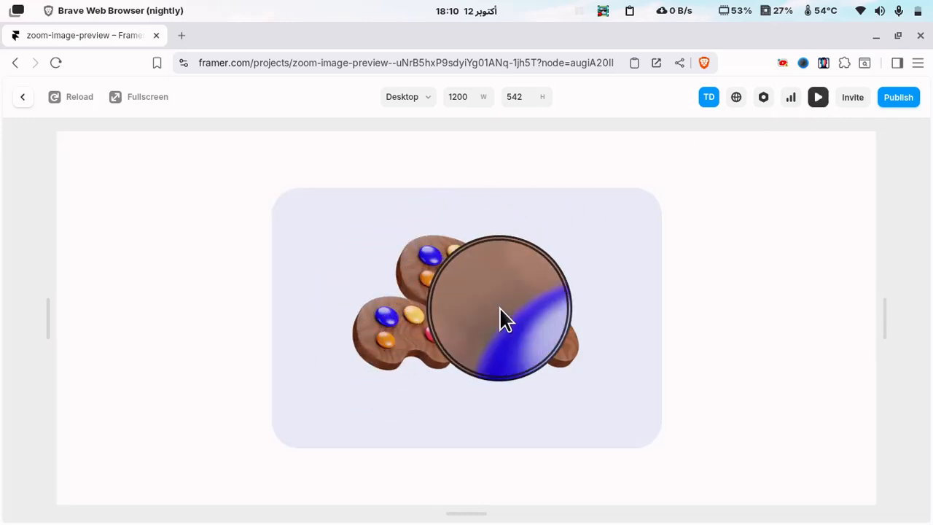
key("Escape")
- Set the Lens Zoom to 2.9 and preview the magnification over the image
left_click_drag(893, 293, 886, 292)
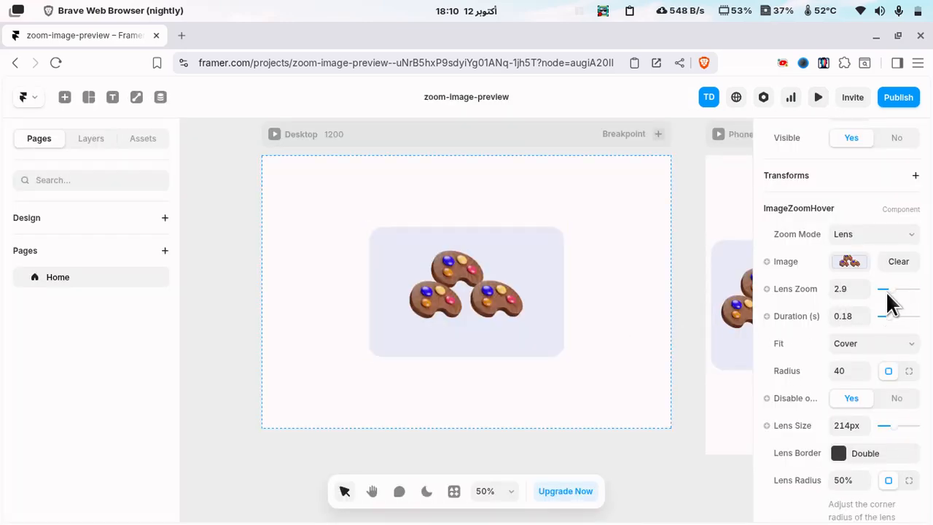
left_click(817, 97)
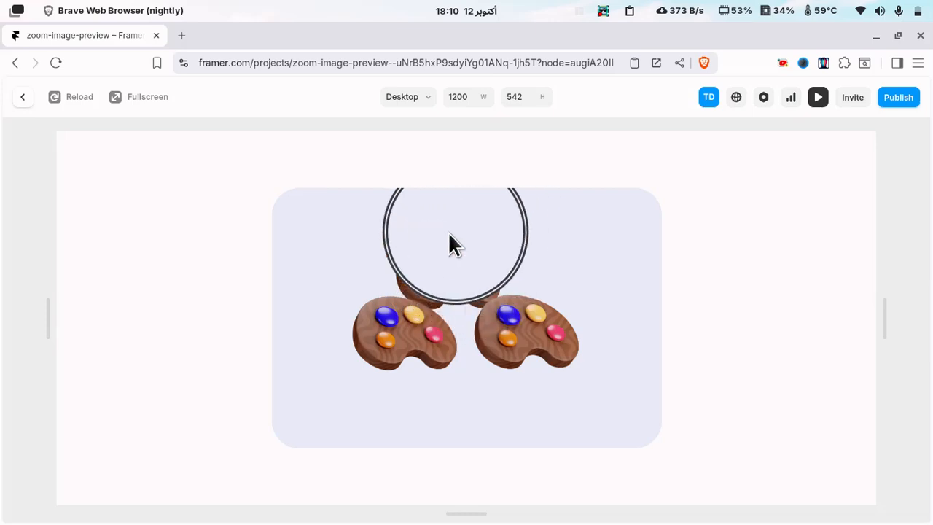
key("Escape")
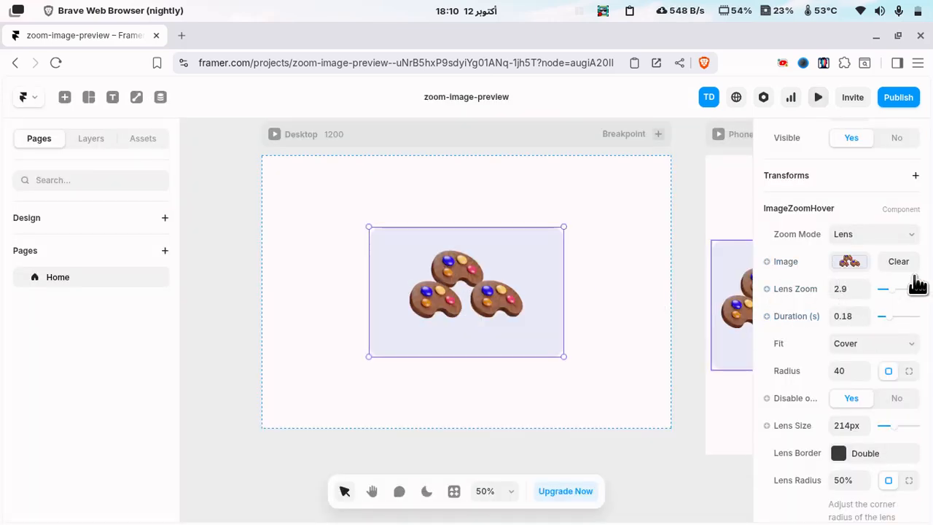
- Set the Lens Size to 149px and preview the lens over the image
scroll(846, 360, "down", 2)
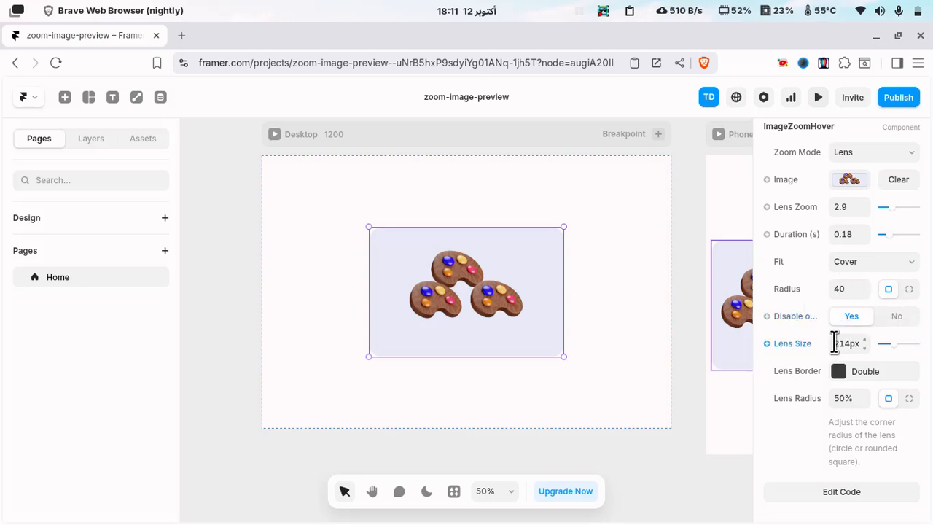
left_click_drag(885, 354, 895, 352)
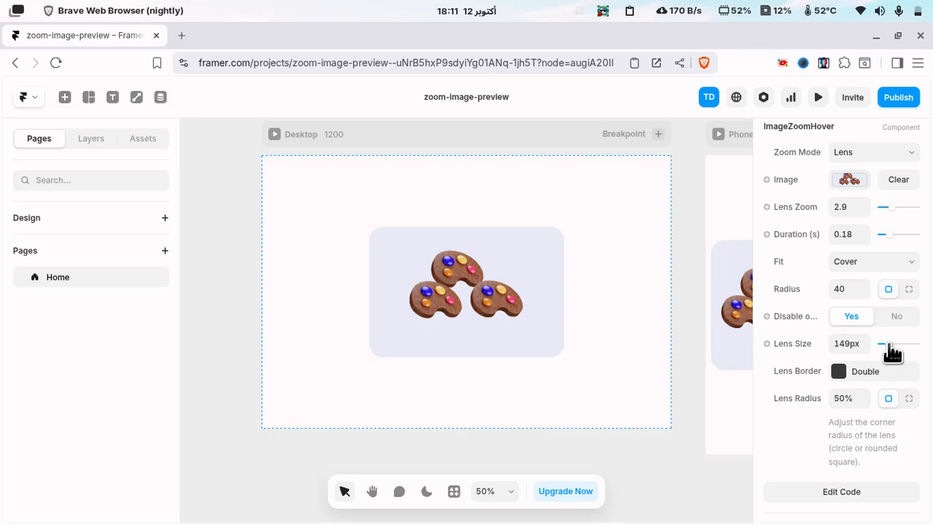
left_click(820, 99)
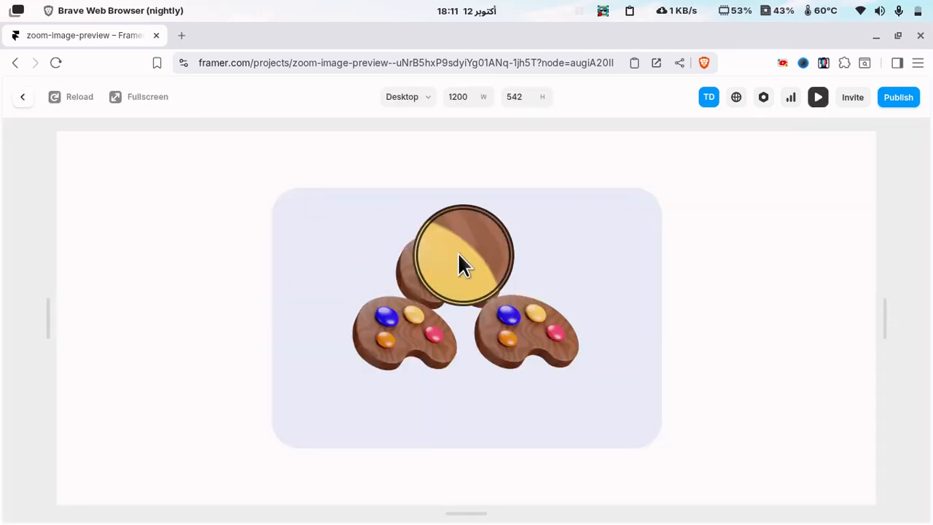
key("Escape")
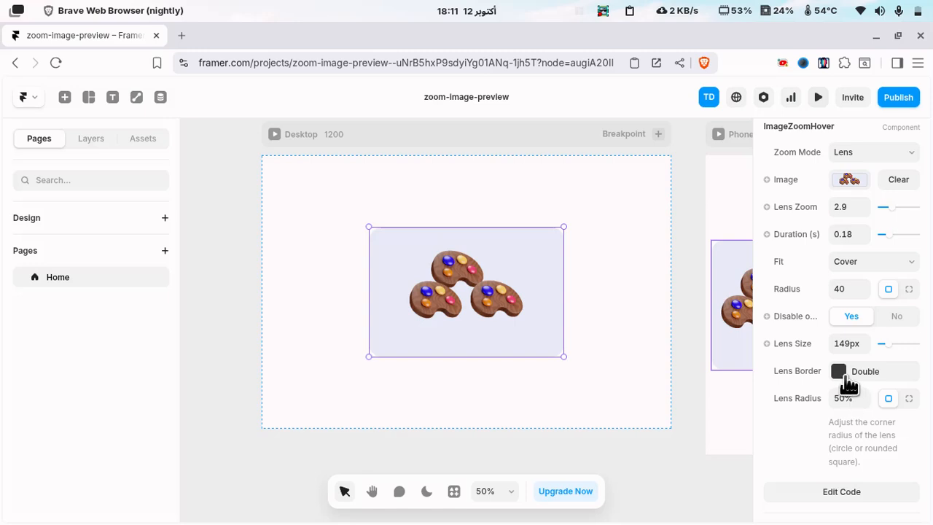
- Change the Lens Border color to yellow E4F00A and preview the lens over the image
left_click(838, 373)
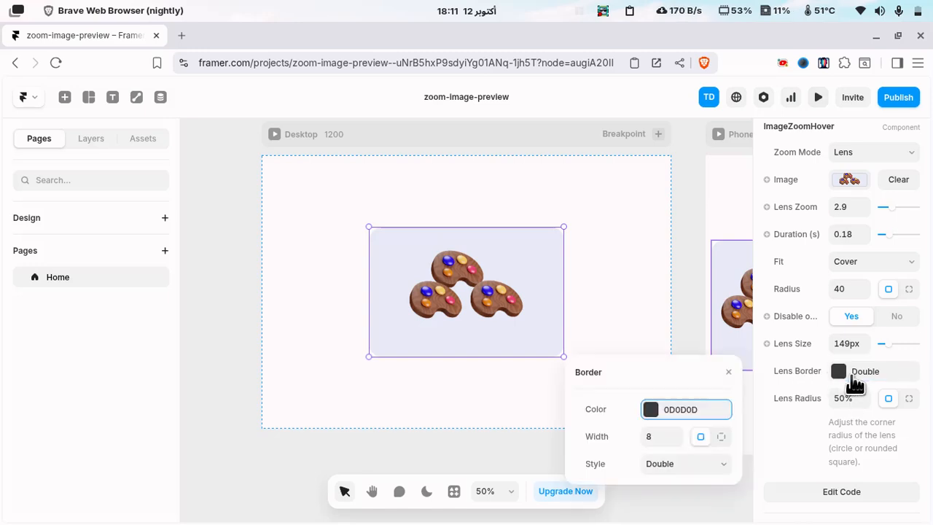
left_click(675, 410)
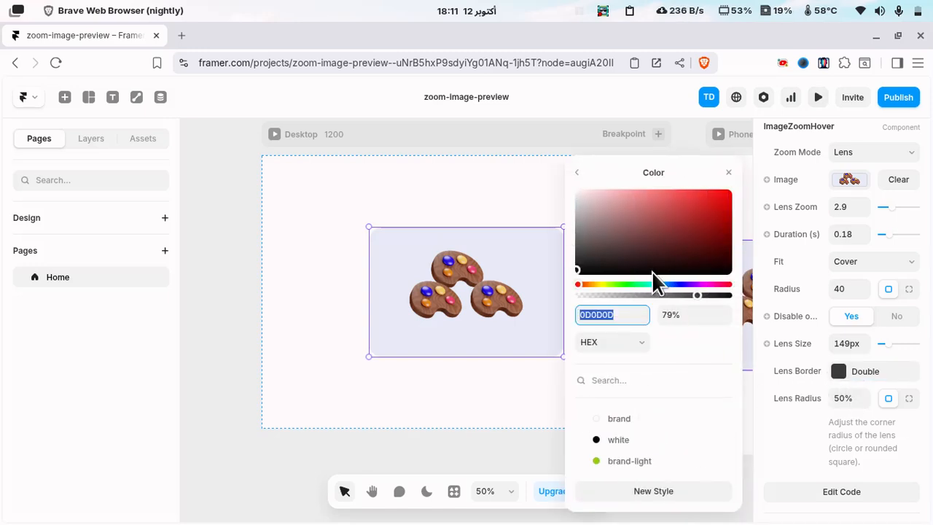
left_click(603, 285)
left_click_drag(681, 246, 724, 193)
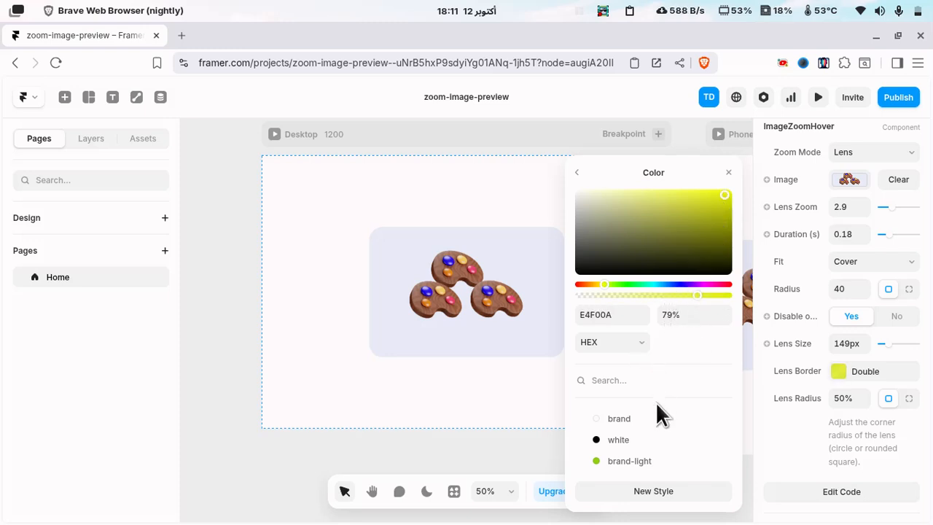
left_click(728, 172)
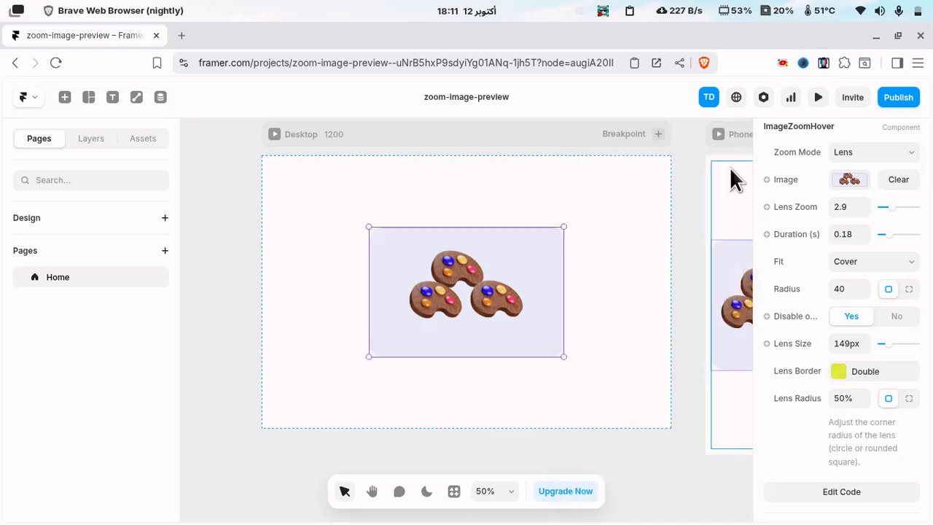
left_click(818, 97)
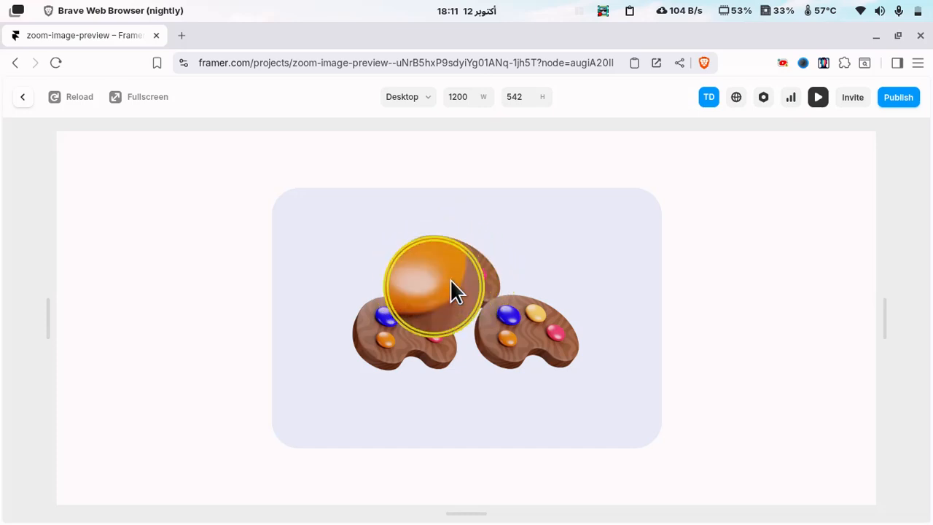
key("Escape")
- Set the Lens Border width to 40 and its style to Dashed, and preview the lens over the image
left_click(838, 371)
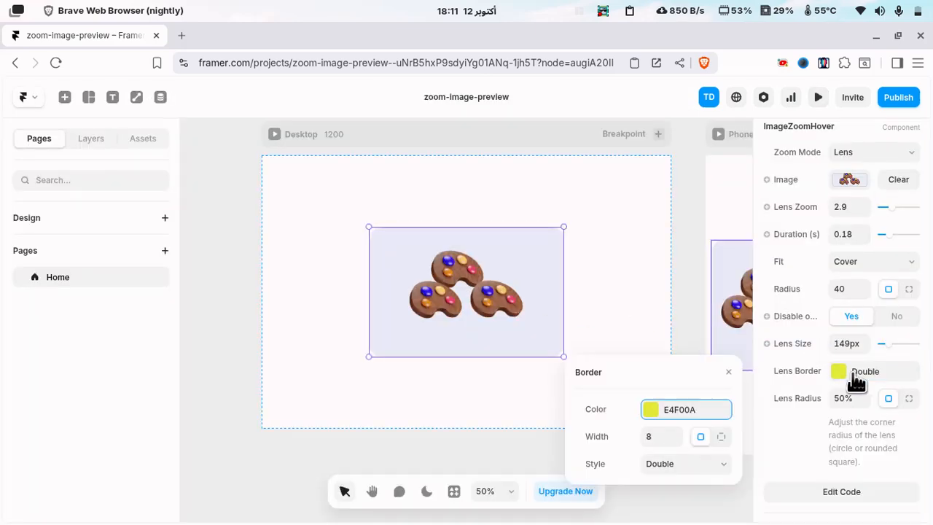
left_click(677, 437)
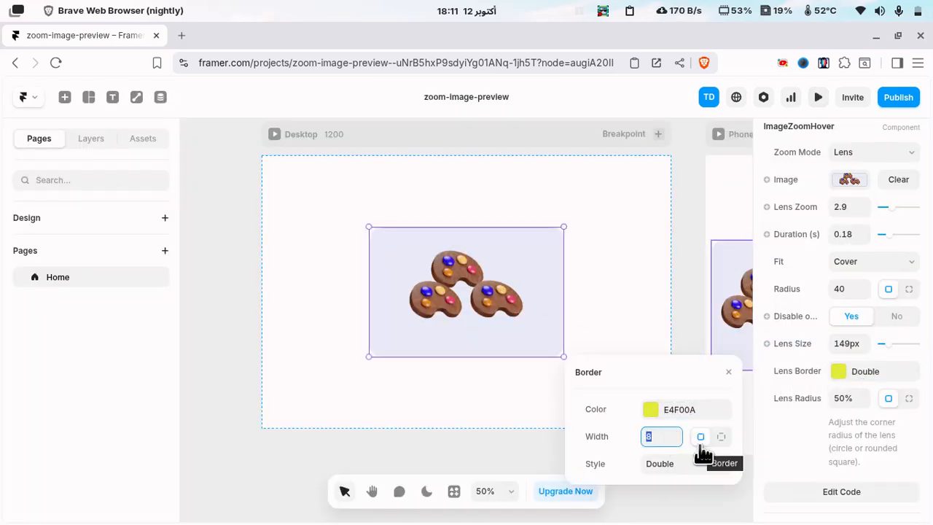
left_click(686, 464)
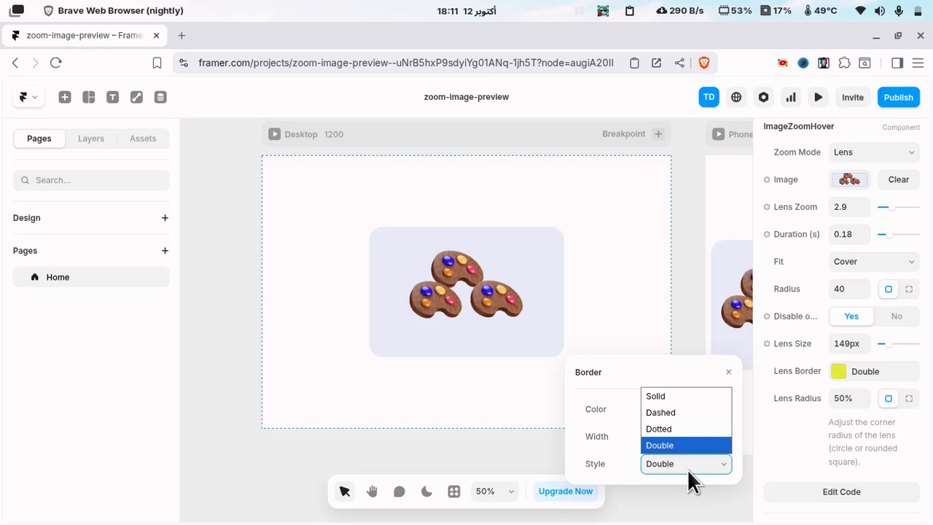
left_click(676, 412)
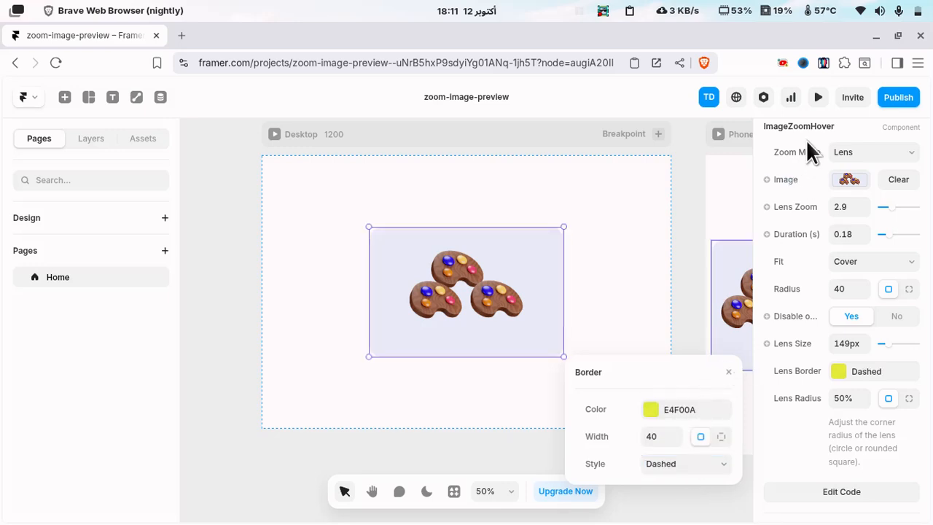
left_click(818, 97)
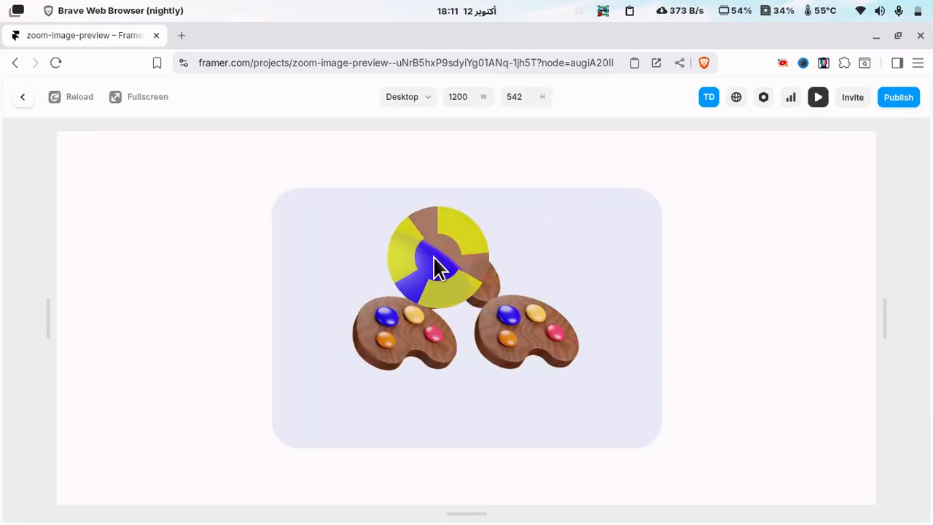
key("Escape")
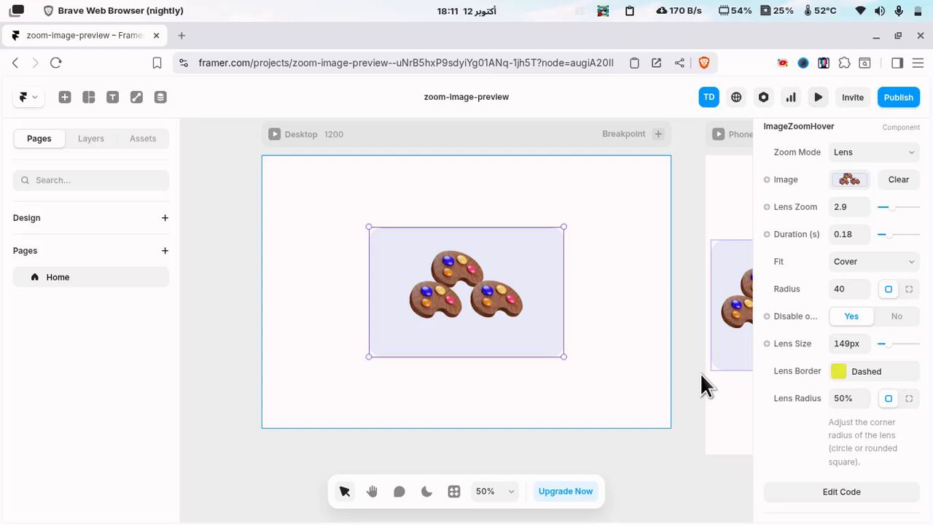
- Set the Lens Border width to 8 and its style to Solid, and preview the lens over the image
left_click(871, 373)
left_click(660, 436)
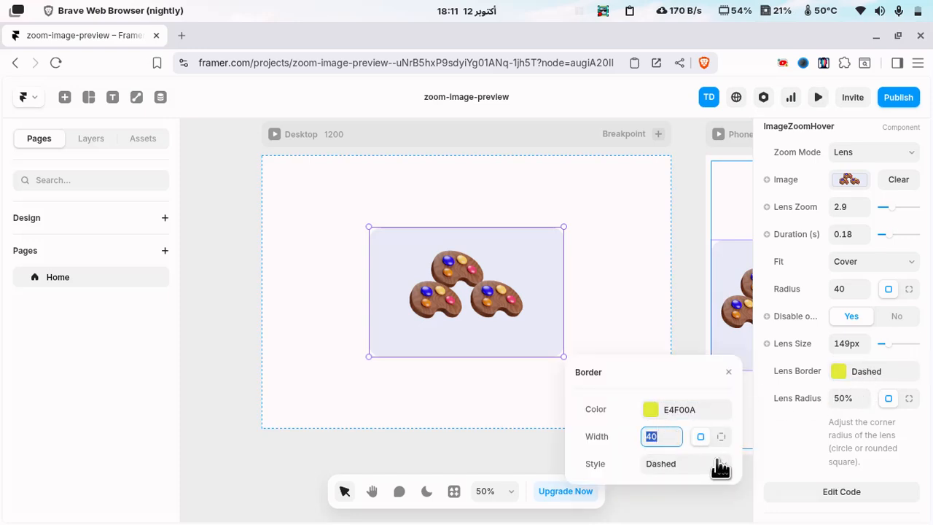
type("8")
left_click(676, 463)
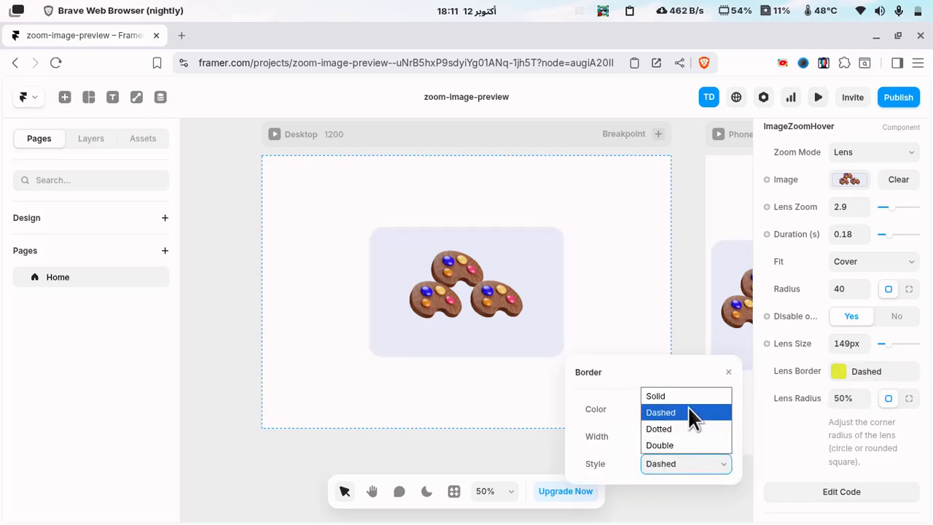
left_click(682, 393)
left_click(728, 372)
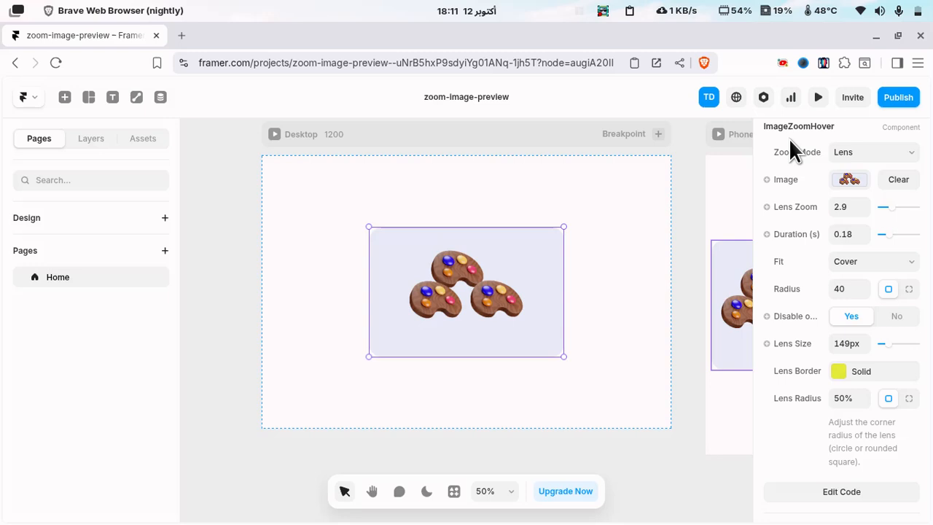
left_click(818, 100)
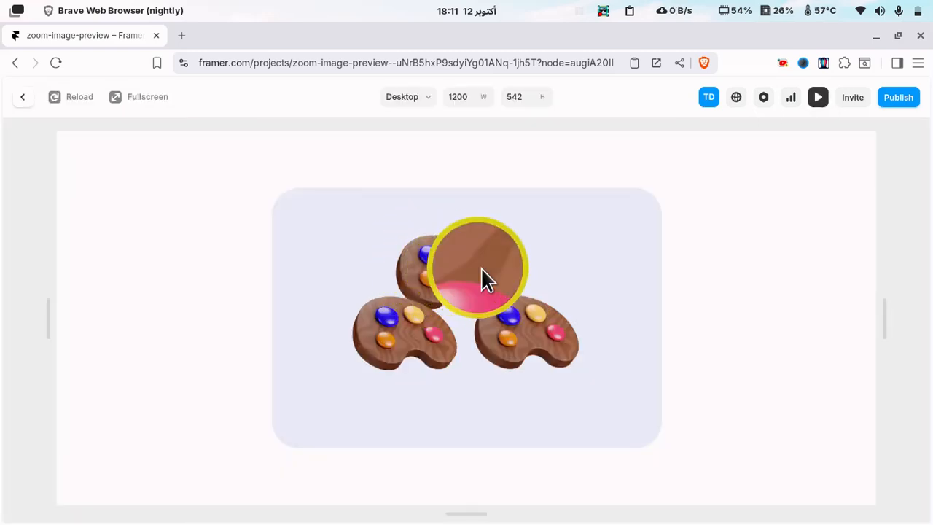
key("Escape")
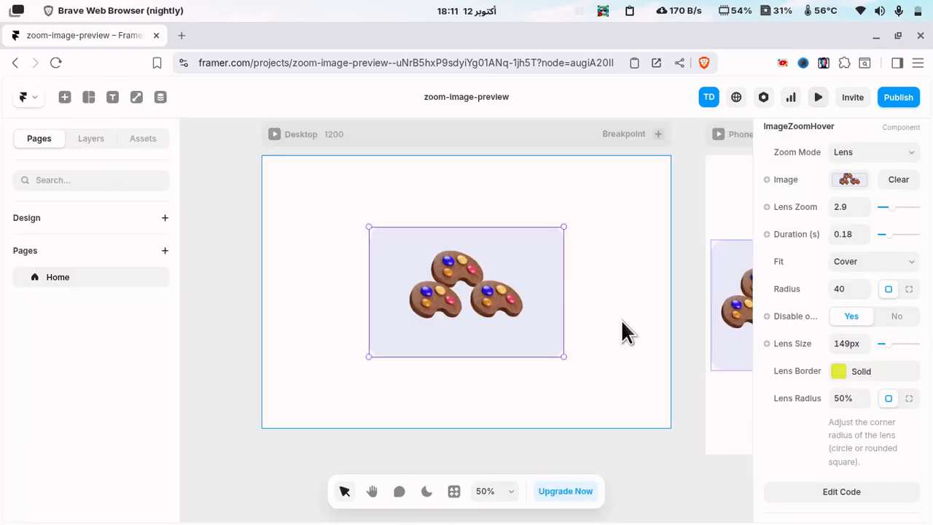
- Lower the Lens Zoom to 1.9 and preview the magnification over the image
left_click(865, 212)
left_click(865, 212)
left_click(865, 213)
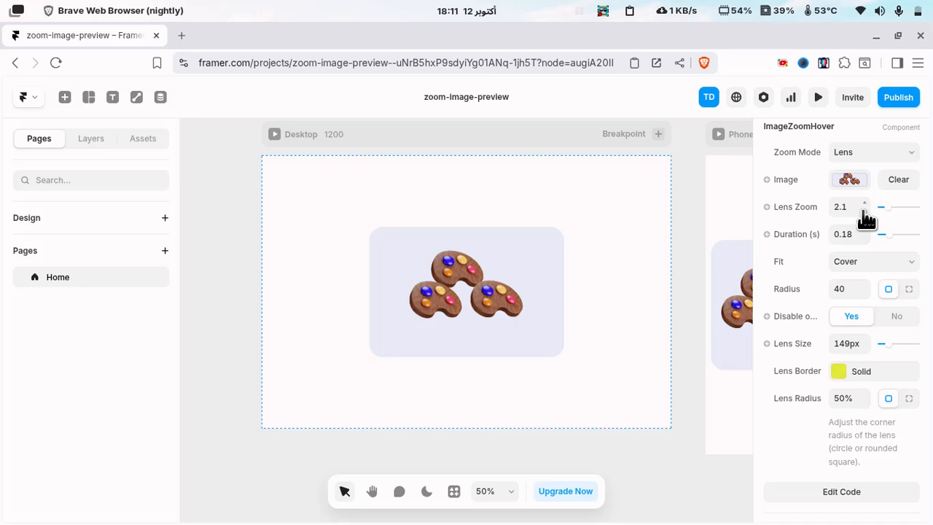
left_click(817, 100)
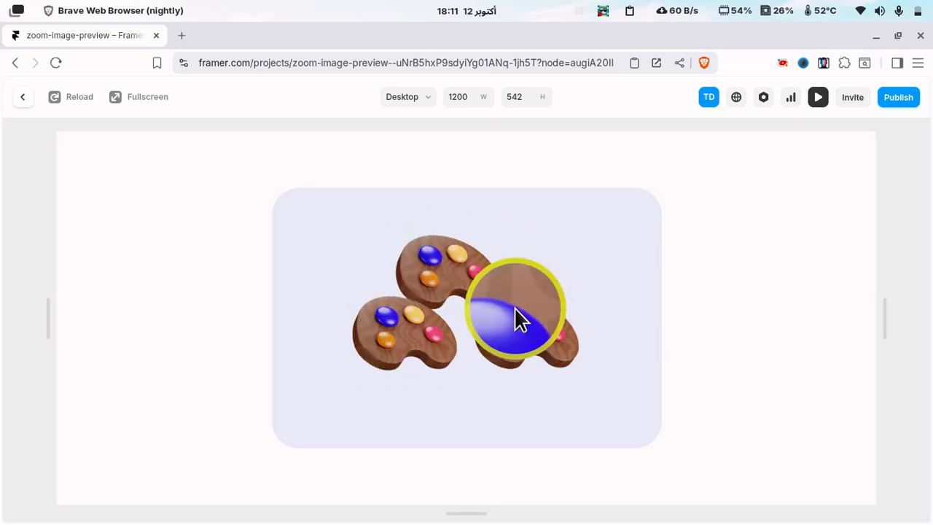
key("Escape")
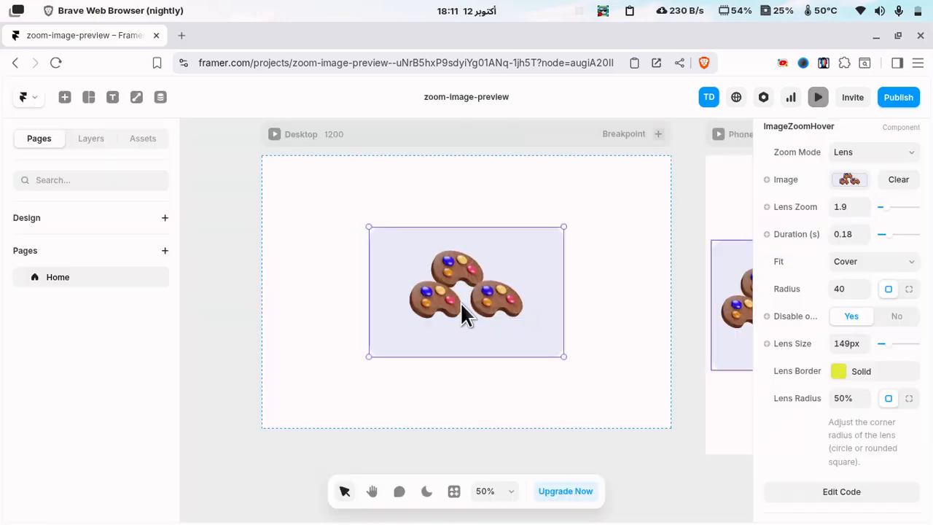
left_click(844, 321)
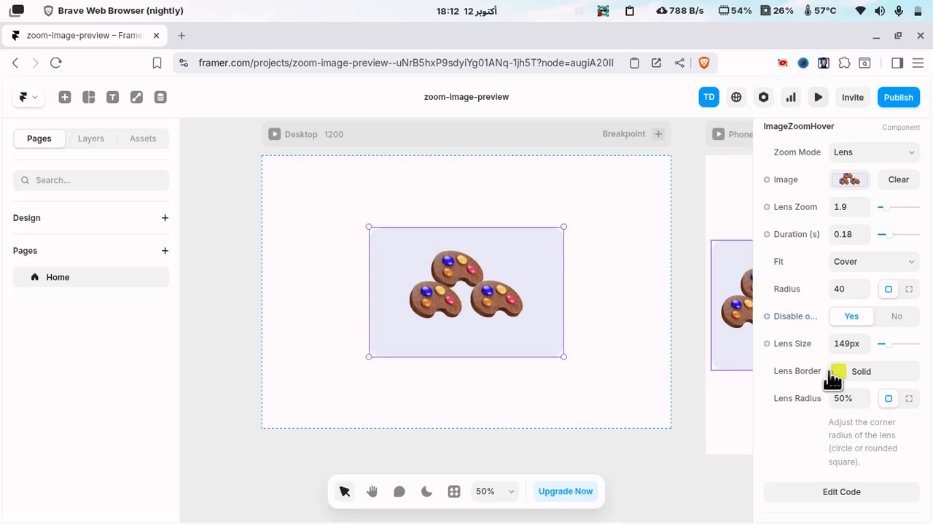
left_click(869, 156)
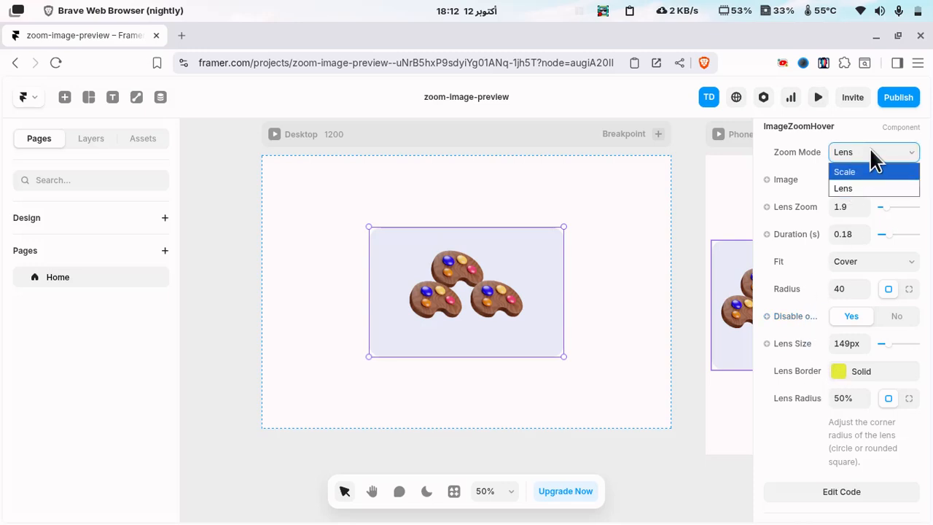
left_click(870, 156)
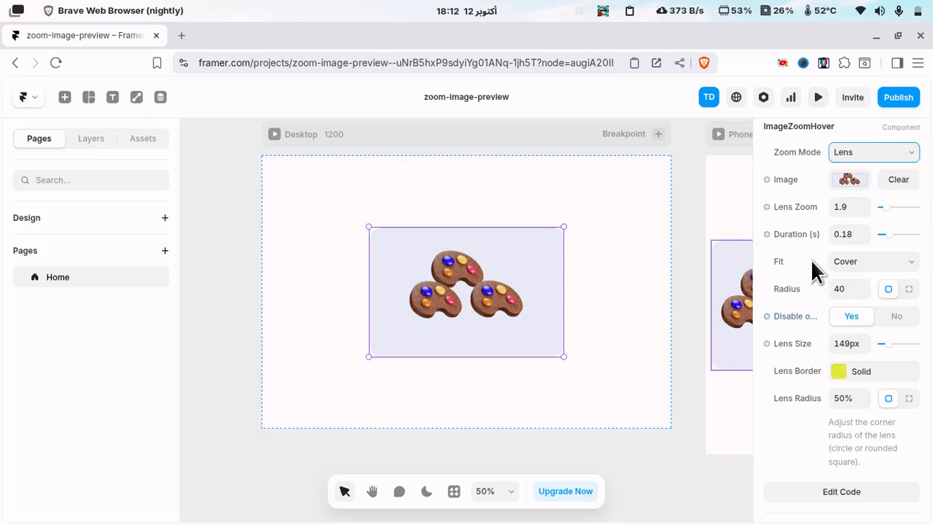
- Set the Lens Radius to 5 and preview the lens shape over the image
left_click(851, 401)
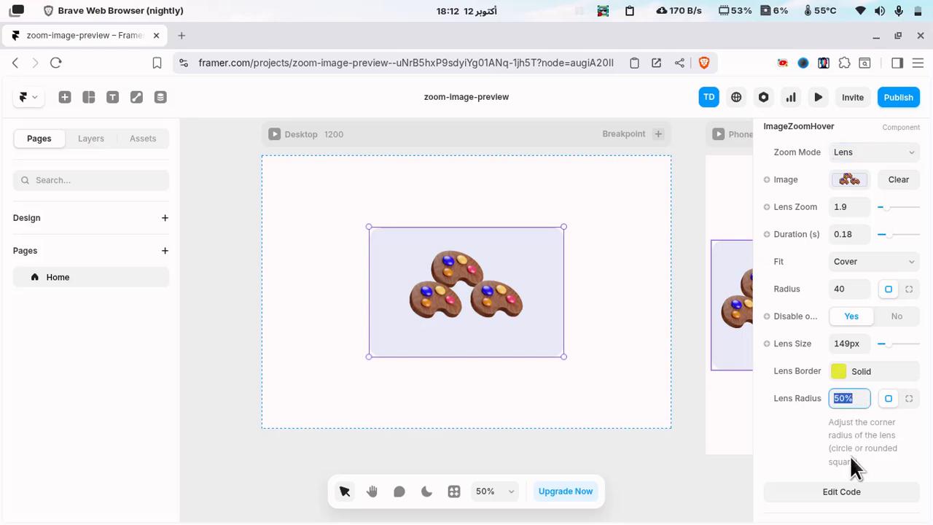
type("5")
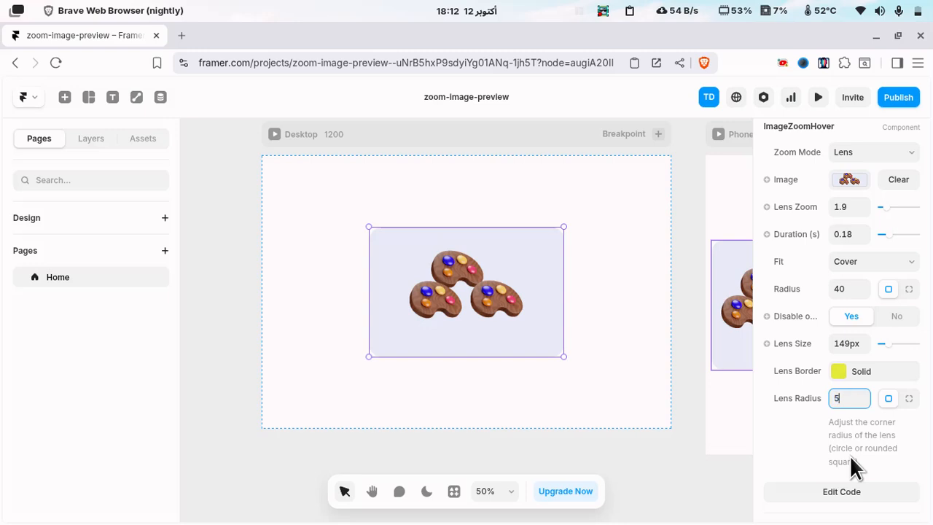
left_click(818, 97)
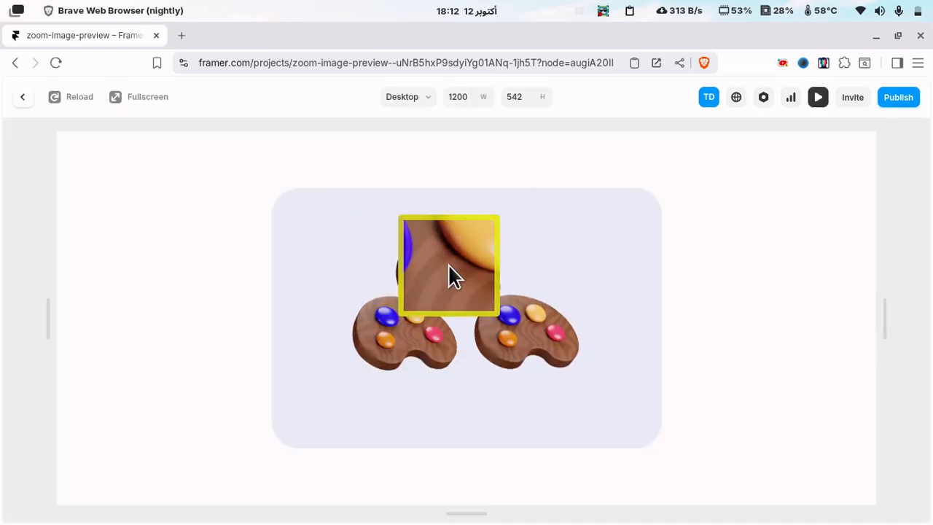
key("Escape")
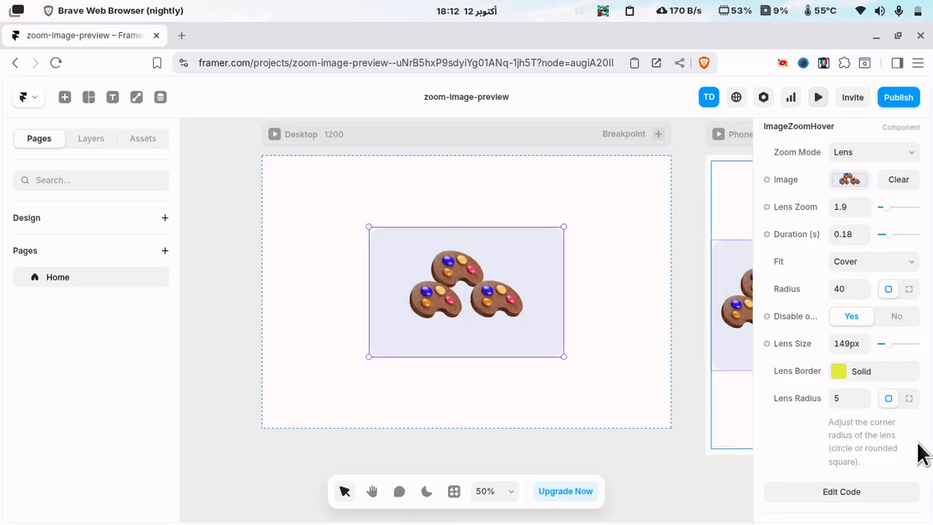
- Set the Lens Radius to 15% and preview the lens shape over the image
left_click(840, 398)
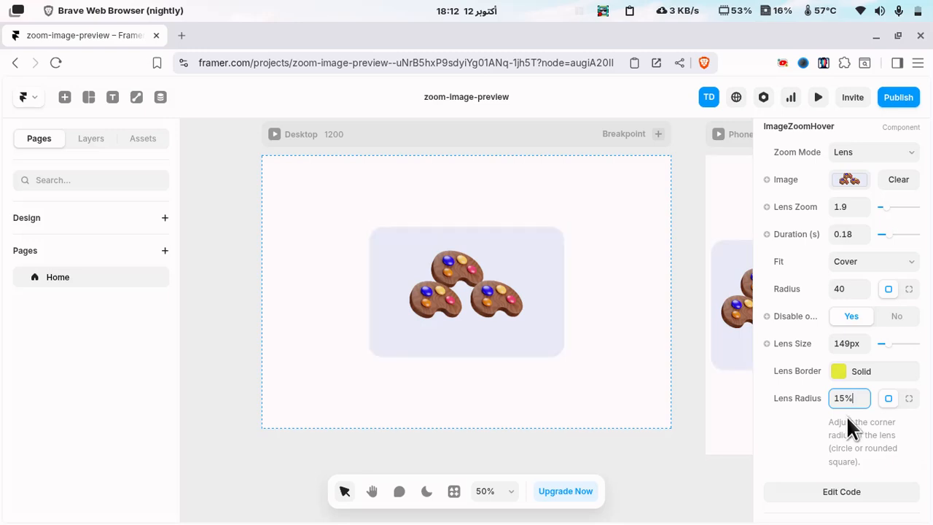
left_click(818, 97)
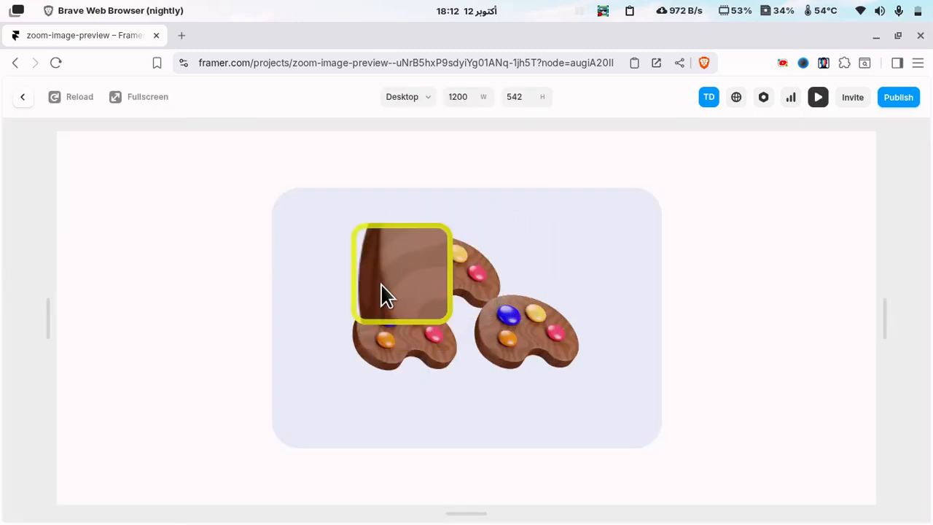
key("Escape")
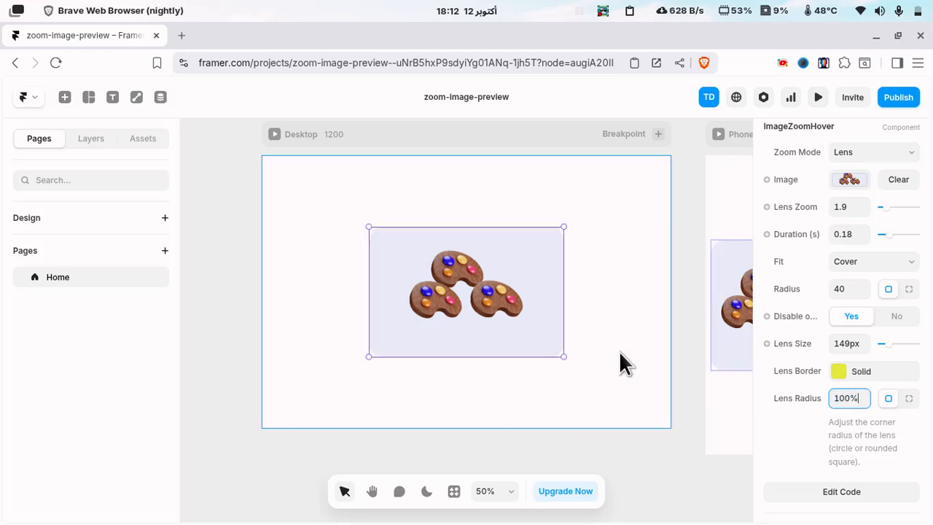
- Set the Lens Radius to 100% and preview the lens shape over the image
left_click(818, 97)
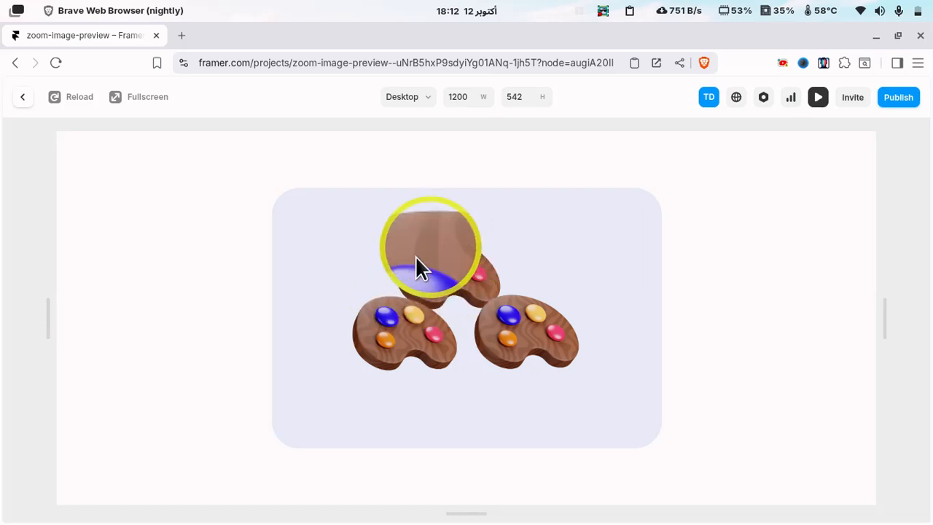
key("Escape")
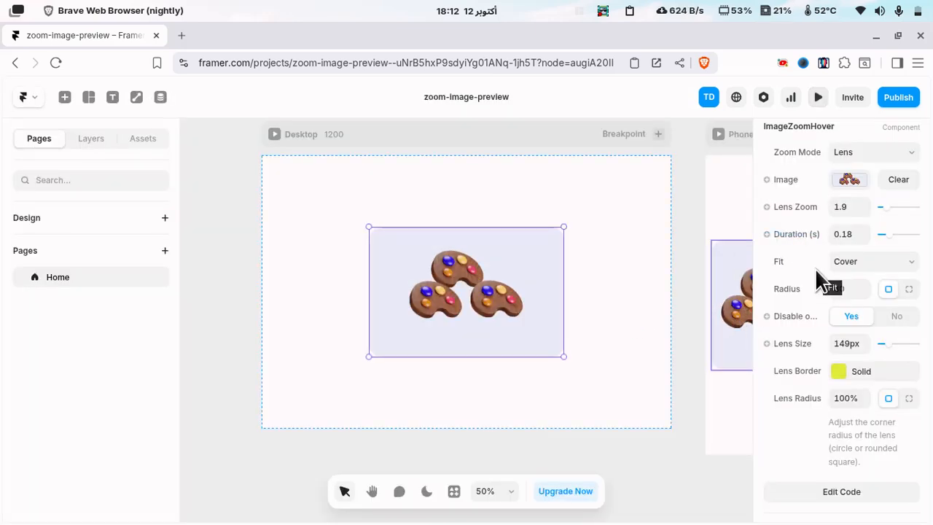
left_click(602, 10)
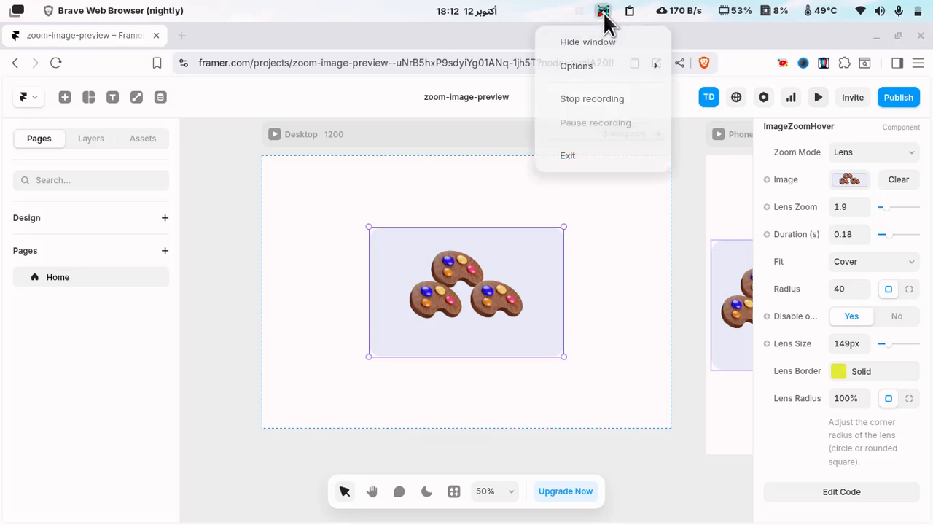